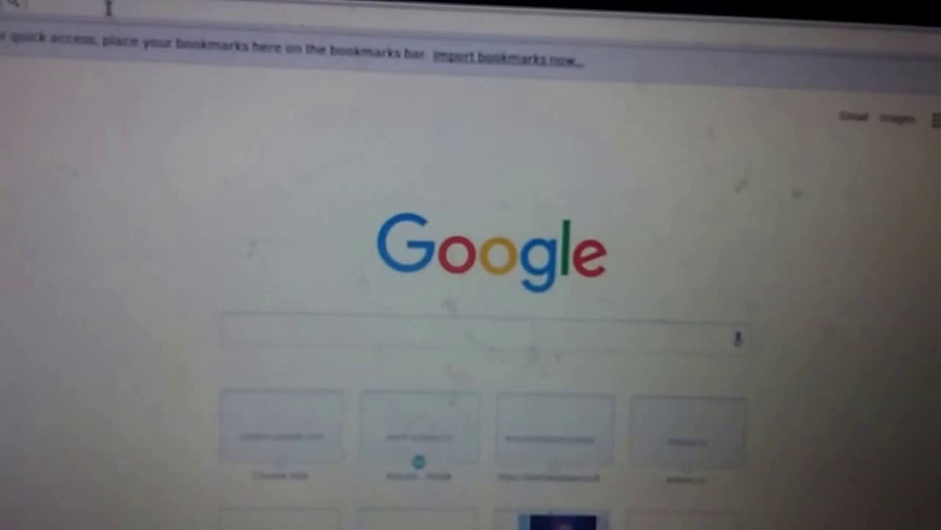
Paste and search 'sudo add-apt-repository ppa:ubuntu-wine/ppa' from Chrome's address bar
right_click(108, 7)
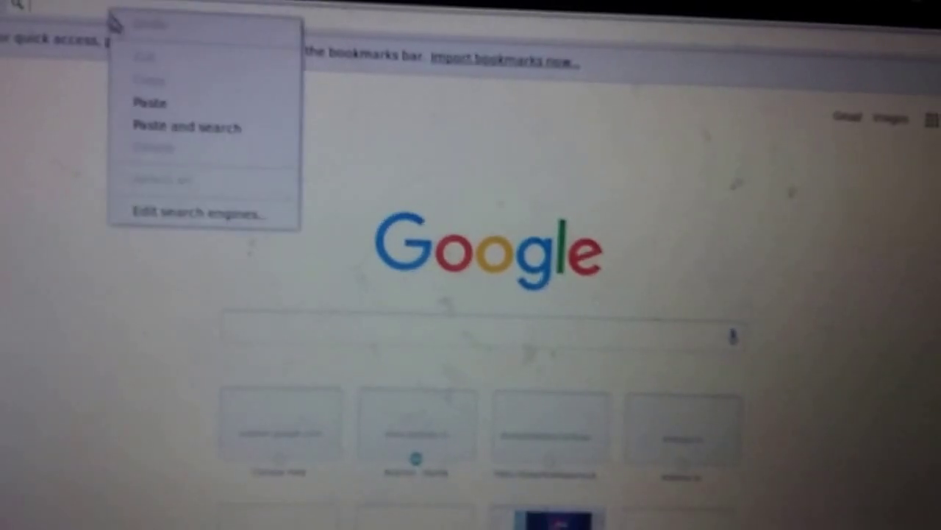
left_click(169, 109)
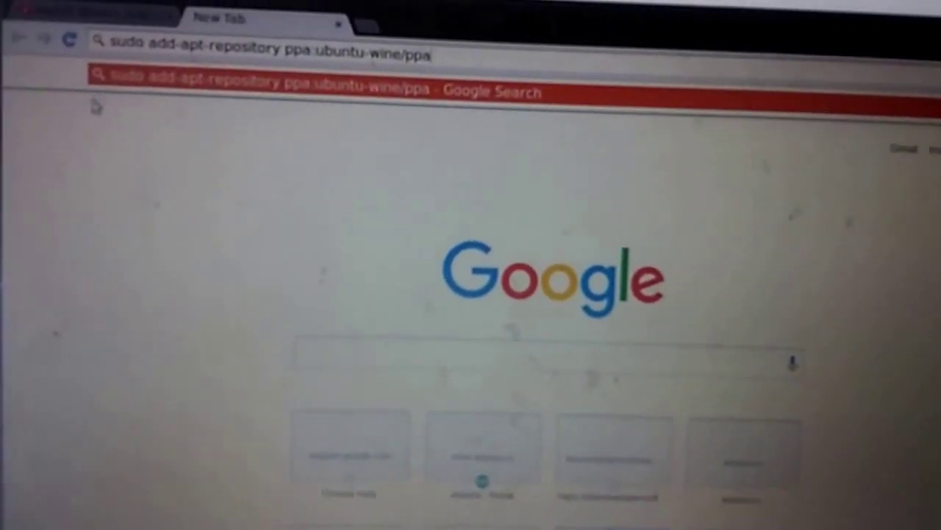